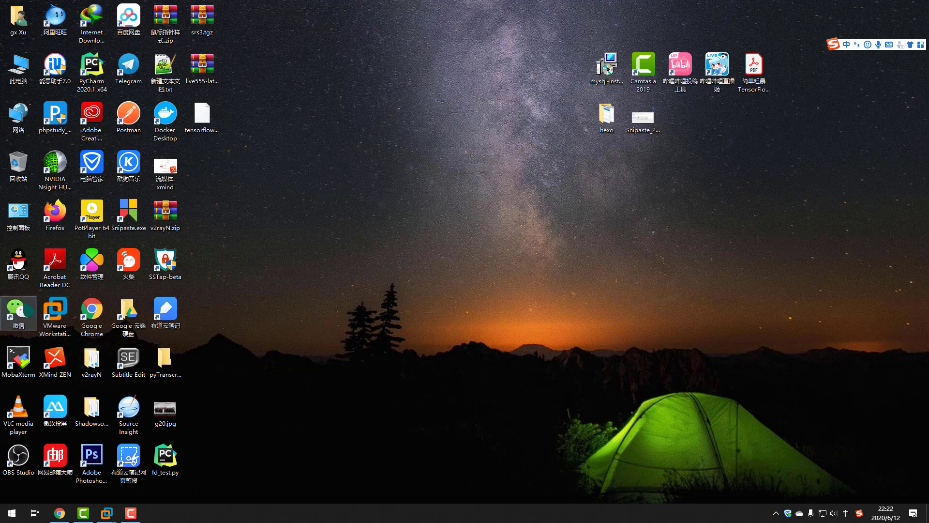
Copy the target path from the 微信 desktop shortcut's properties and close the dialog.
{"action": "right_click", "coordinate": [19, 310]}
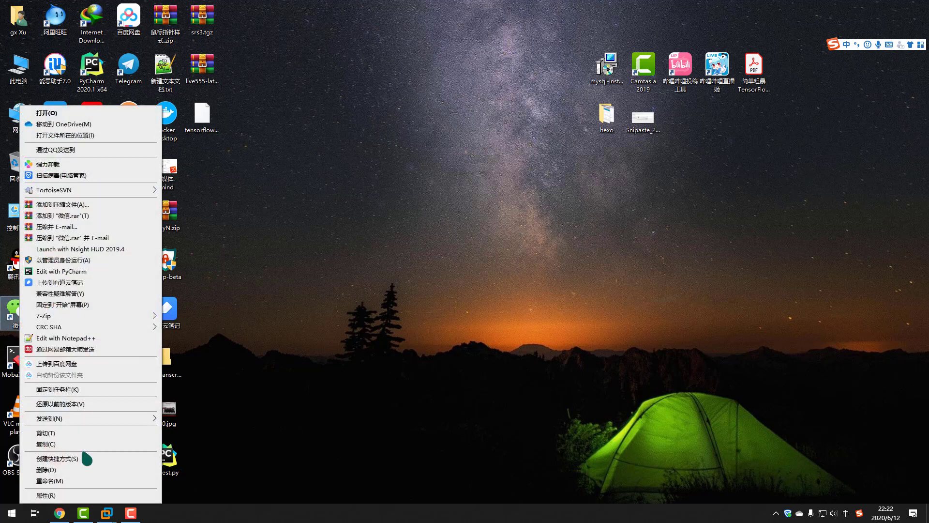
{"action": "left_click", "coordinate": [83, 496]}
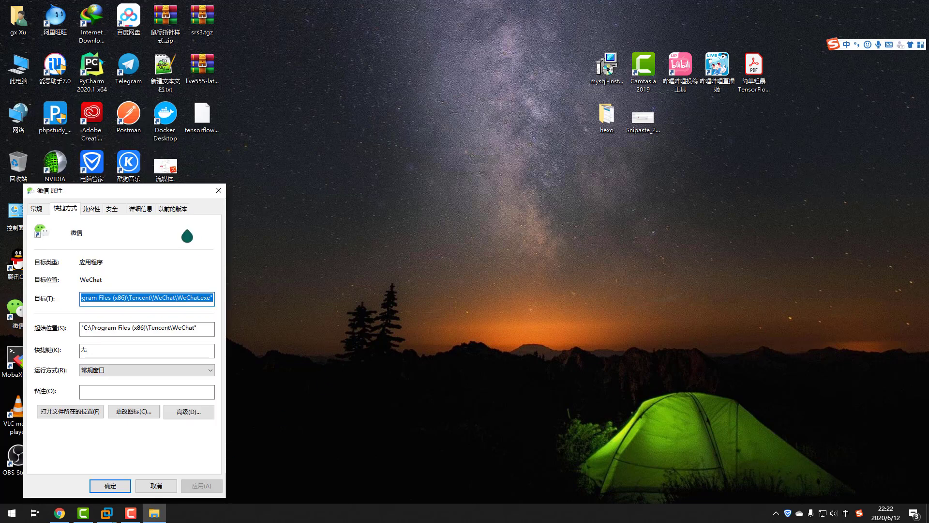
{"action": "left_click_drag", "start_coordinate": [161, 196], "coordinate": [390, 140]}
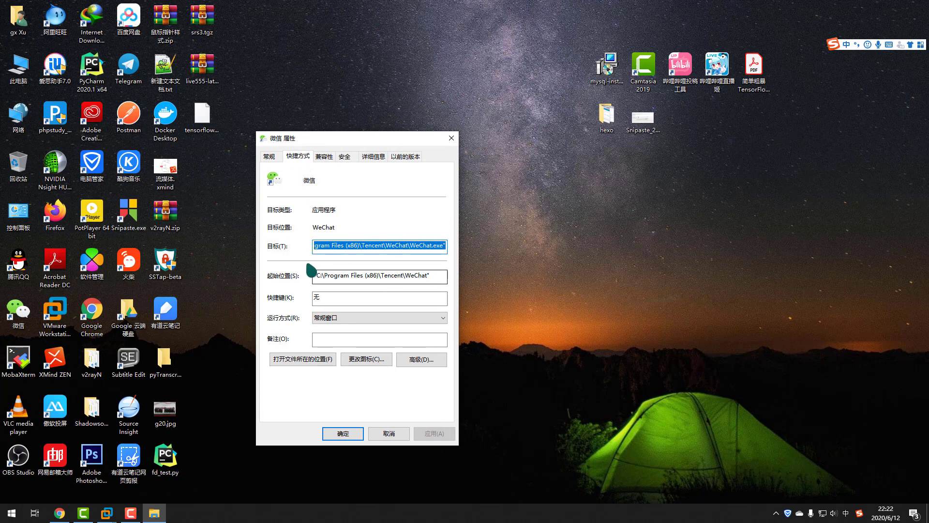
{"action": "right_click", "coordinate": [358, 248]}
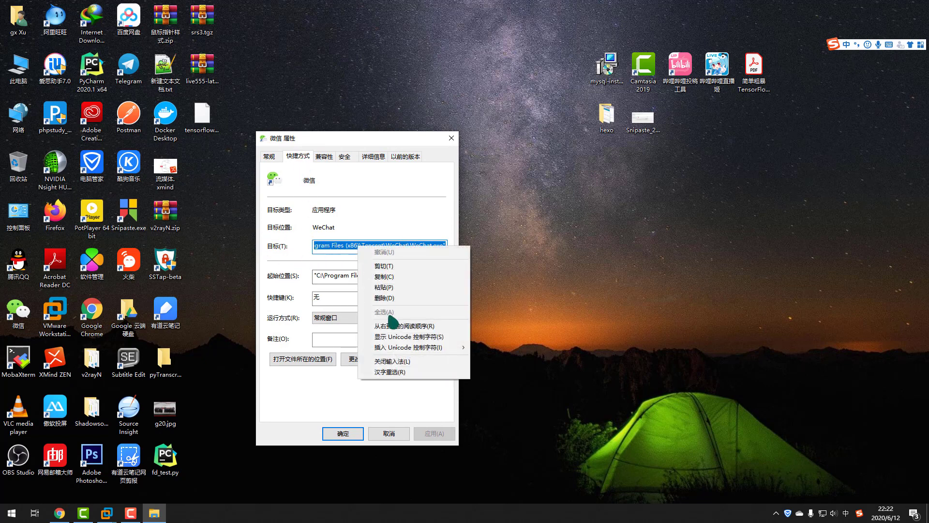
{"action": "left_click", "coordinate": [390, 274]}
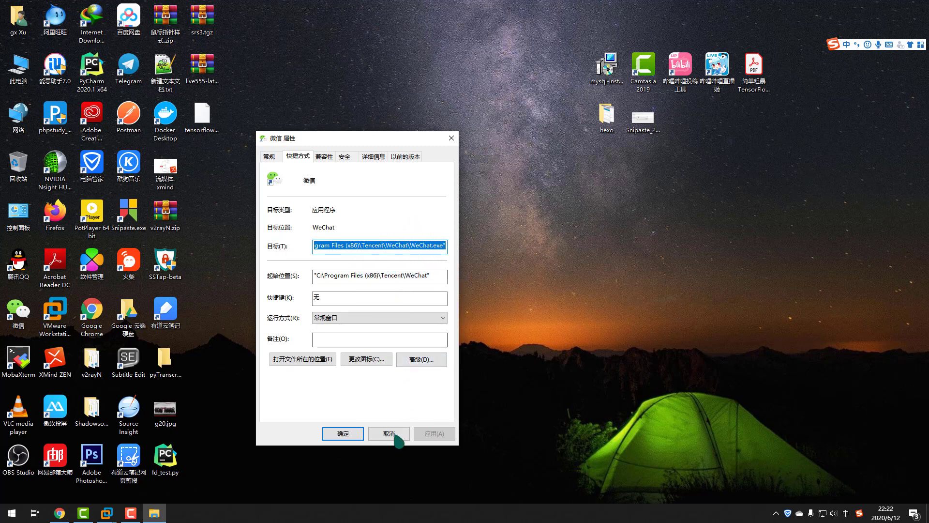
{"action": "left_click", "coordinate": [361, 436]}
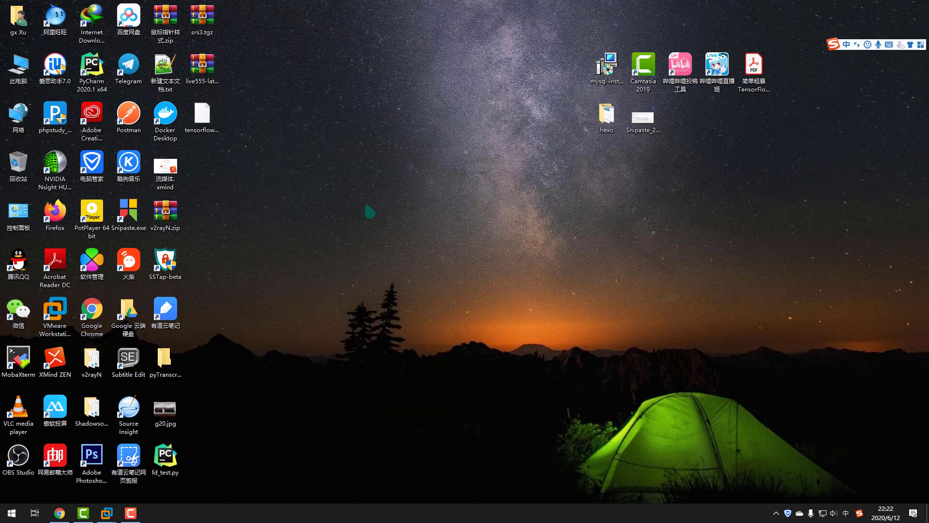
Create a new text document on the desktop named wechat.txt.
{"action": "right_click", "coordinate": [405, 190]}
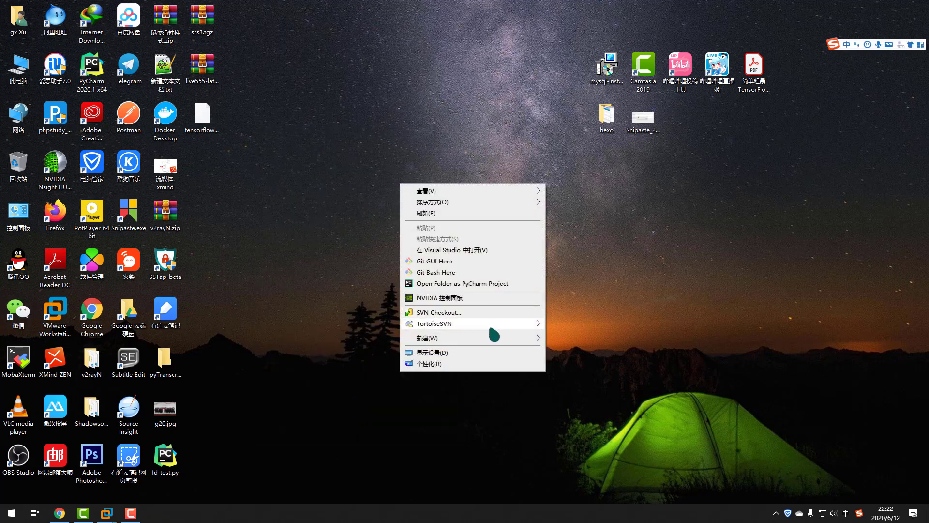
{"action": "mouse_move", "coordinate": [523, 340]}
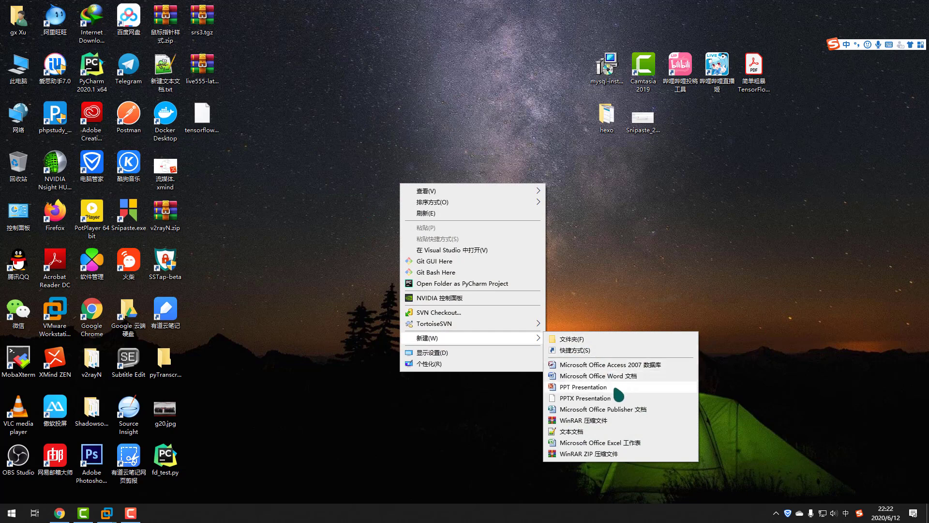
{"action": "left_click", "coordinate": [582, 432]}
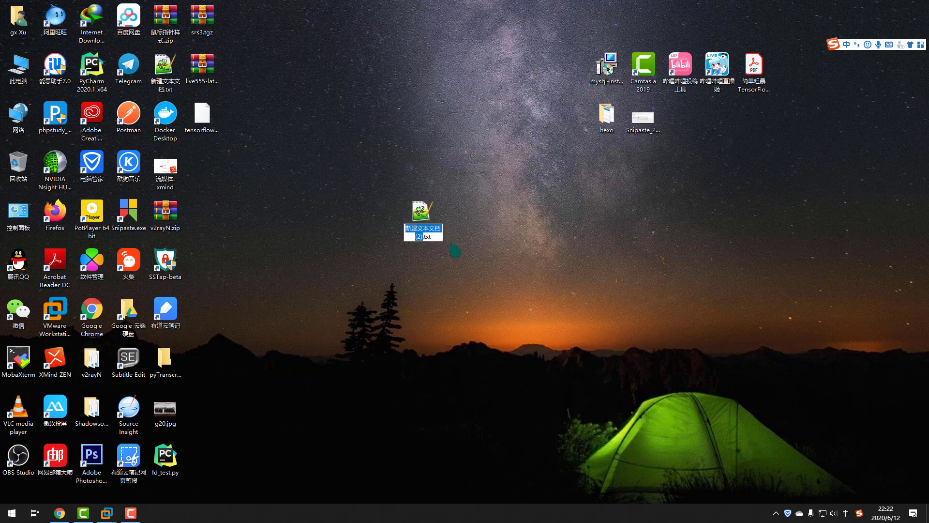
{"action": "type", "text": "wechat"}
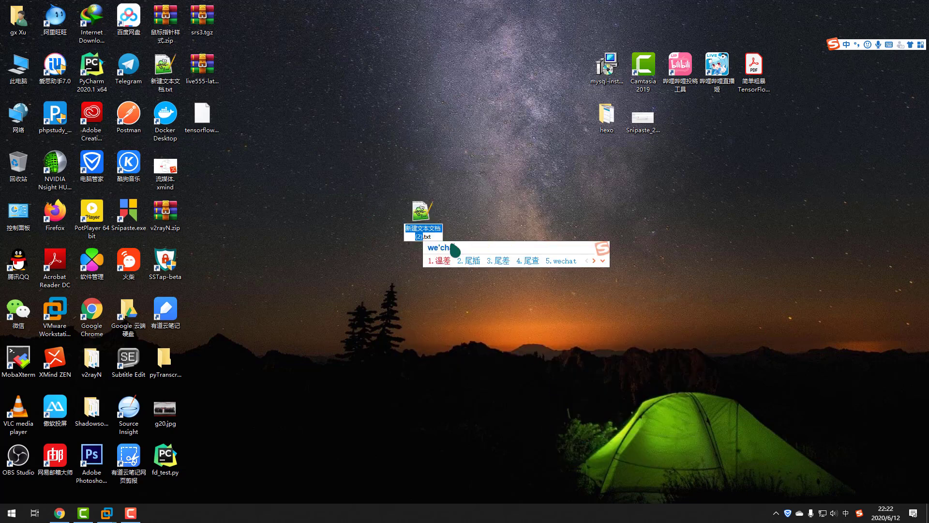
{"action": "key", "text": "space"}
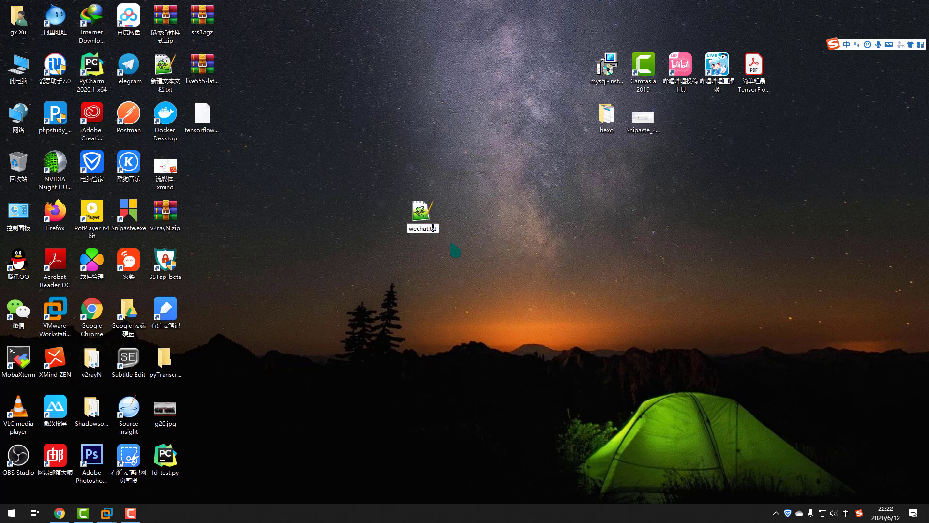
{"action": "key", "text": "Return"}
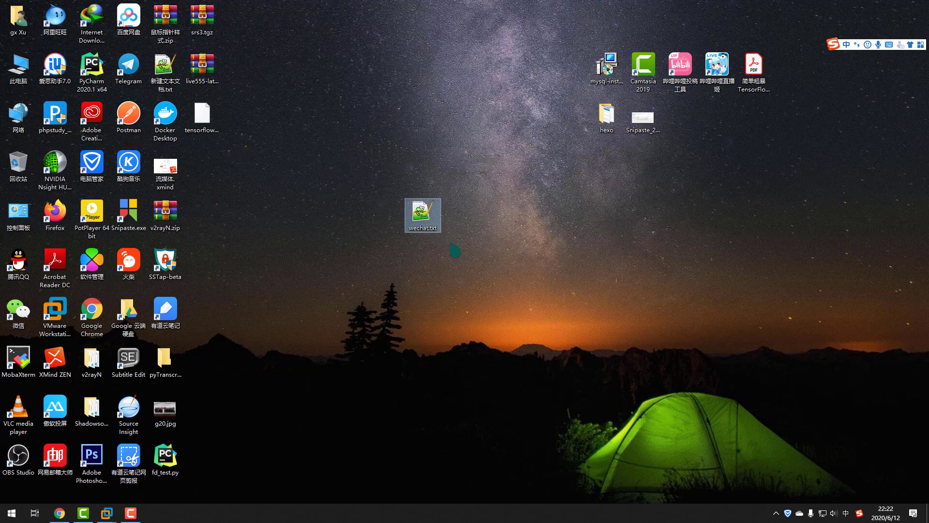
Open wechat.txt for editing and write TASKKILL /F /IM wechat.exe as its first line, followed by a blank line.
{"action": "double_click", "coordinate": [426, 220]}
{"action": "left_click_drag", "start_coordinate": [380, 50], "coordinate": [571, 159]}
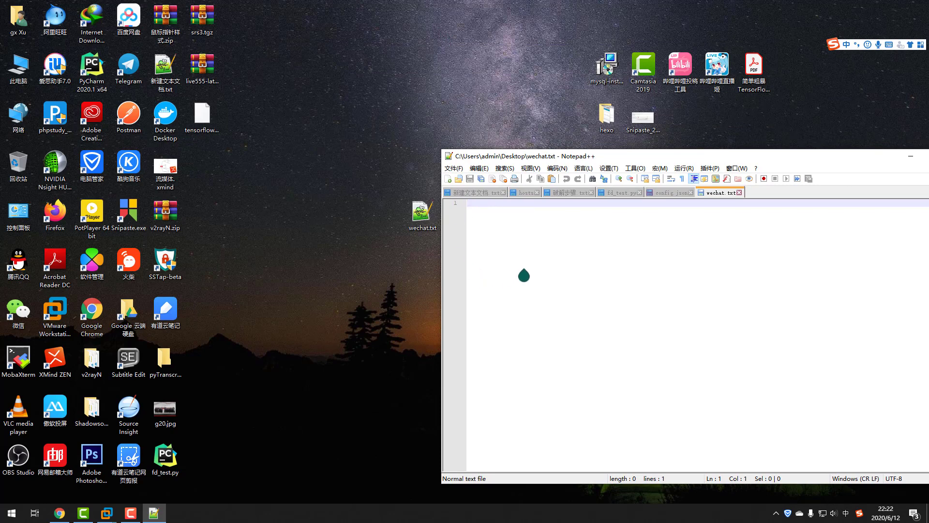
{"action": "type", "text": "s"}
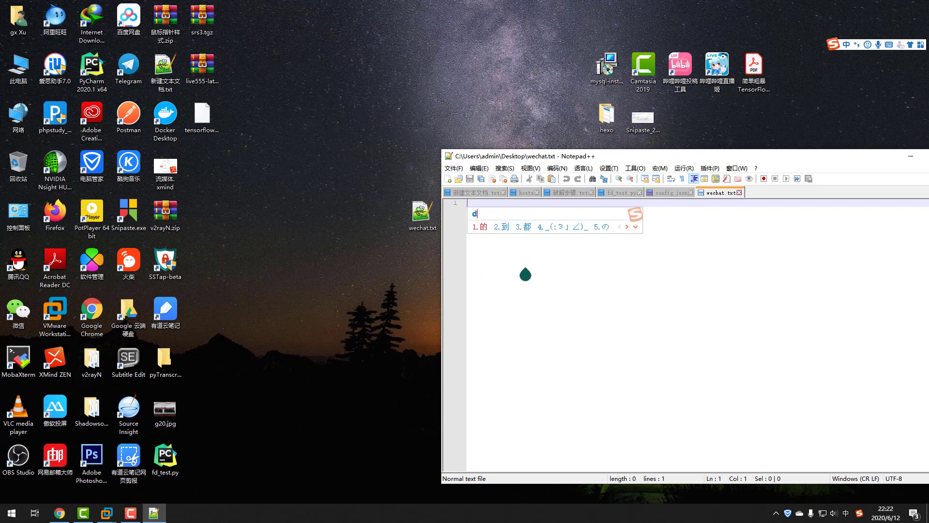
{"action": "key", "text": "shift"}
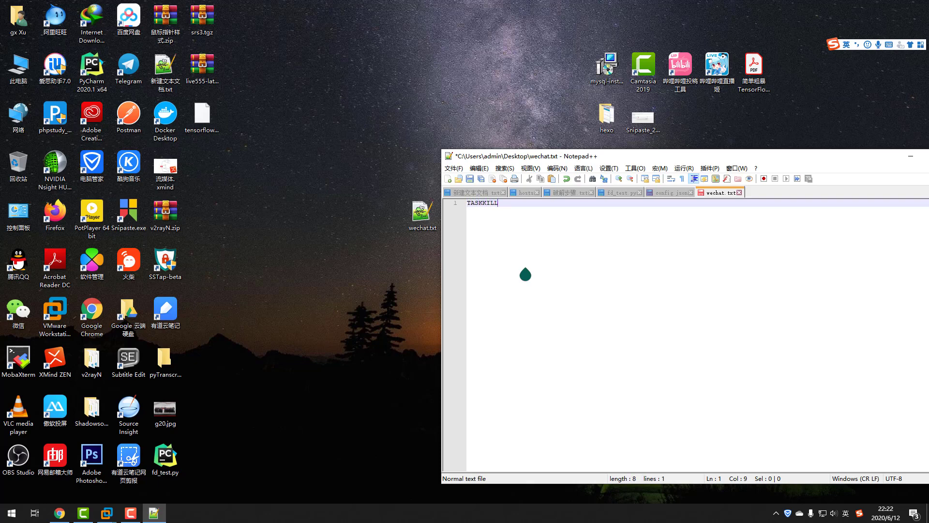
{"action": "type", "text": "/"}
{"action": "key", "text": "Return"}
{"action": "key", "text": "Return"}
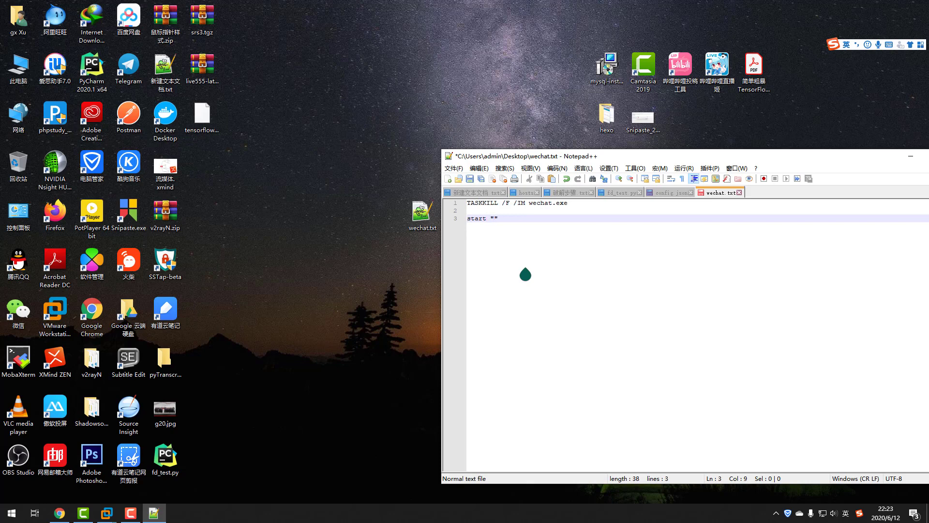
Add the line start "" "C:\Program Files (x86)\Tencent\WeChat\WeChat.exe" and duplicate it directly below.
{"action": "type", "text": "start \"\""}
{"action": "type", "text": "\"C:\\Program Files (x86)\\Tencent\\WeChat\\WeChat.exe\""}
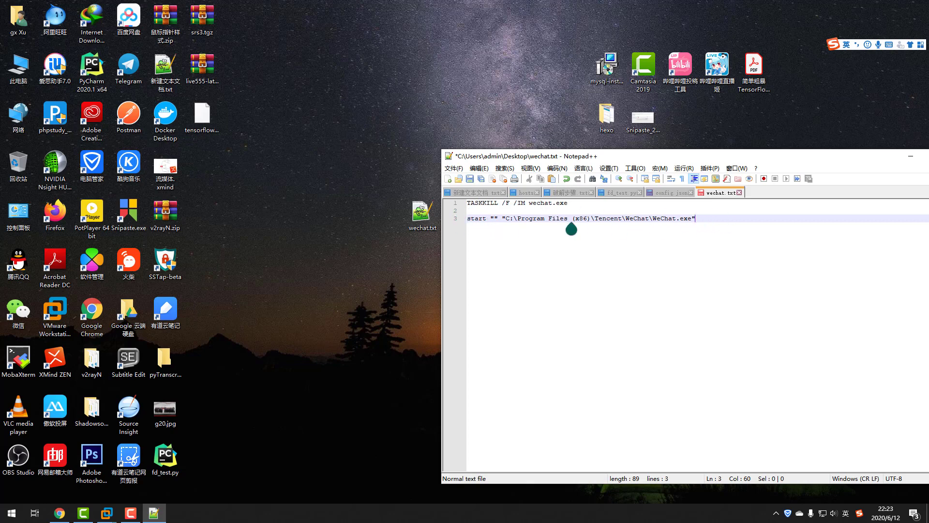
{"action": "left_click_drag", "start_coordinate": [731, 226], "coordinate": [479, 223]}
{"action": "key", "text": "ctrl+c"}
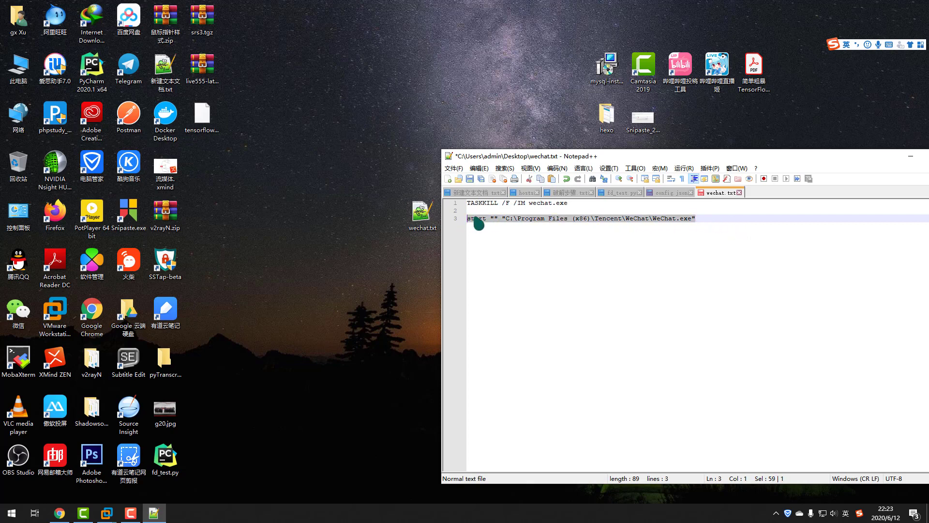
{"action": "left_click", "coordinate": [712, 228]}
{"action": "key", "text": "Return"}
{"action": "key", "text": "ctrl+v"}
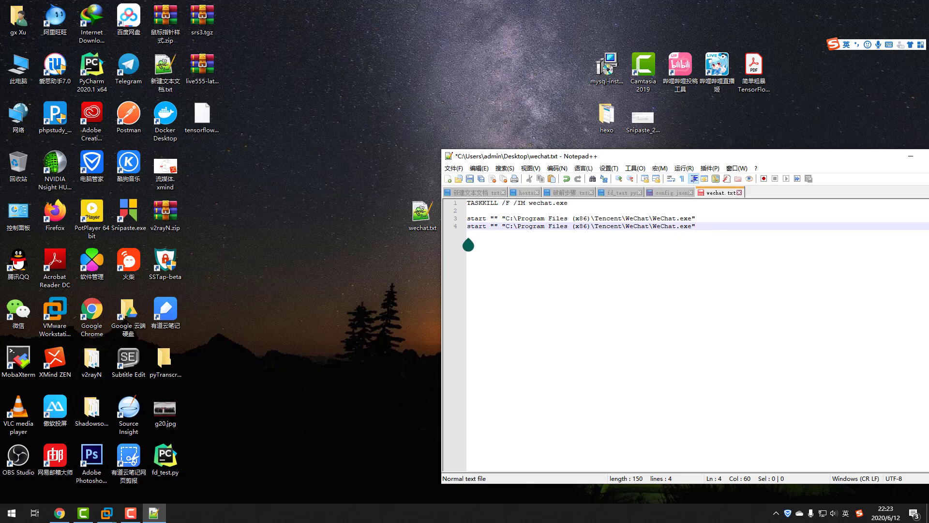
Finish the script with an exit line after a blank line, then save and close wechat.txt.
{"action": "key", "text": "Return"}
{"action": "key", "text": "Return"}
{"action": "type", "text": "d"}
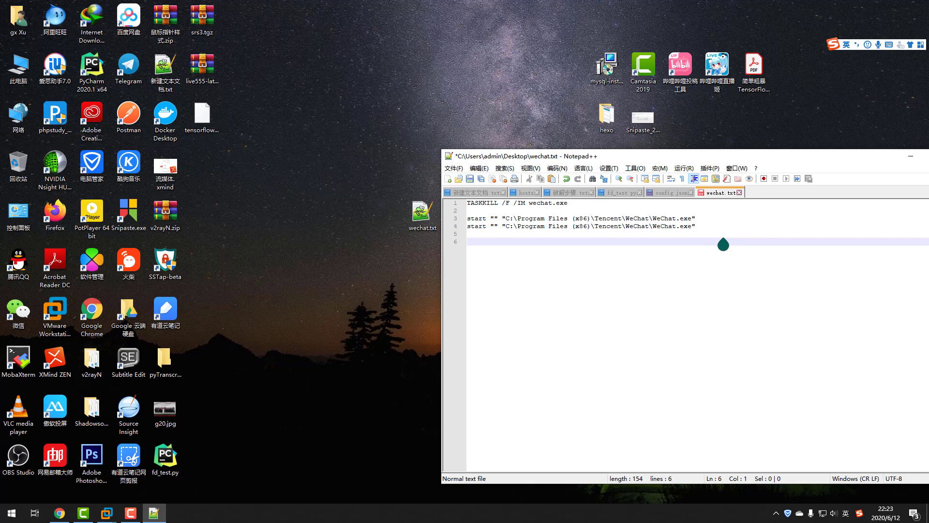
{"action": "type", "text": "exit"}
{"action": "key", "text": "ctrl+s"}
{"action": "left_click_drag", "start_coordinate": [776, 156], "coordinate": [699, 136]}
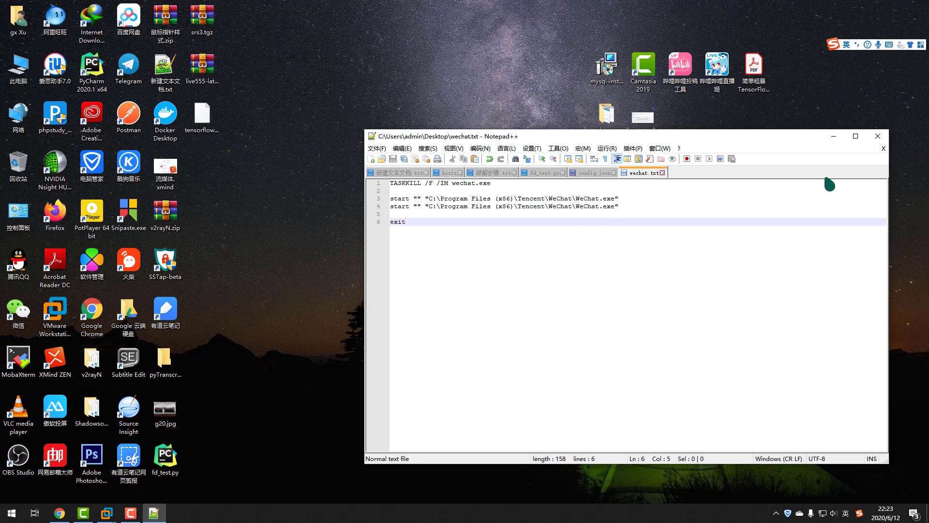
{"action": "left_click", "coordinate": [878, 136]}
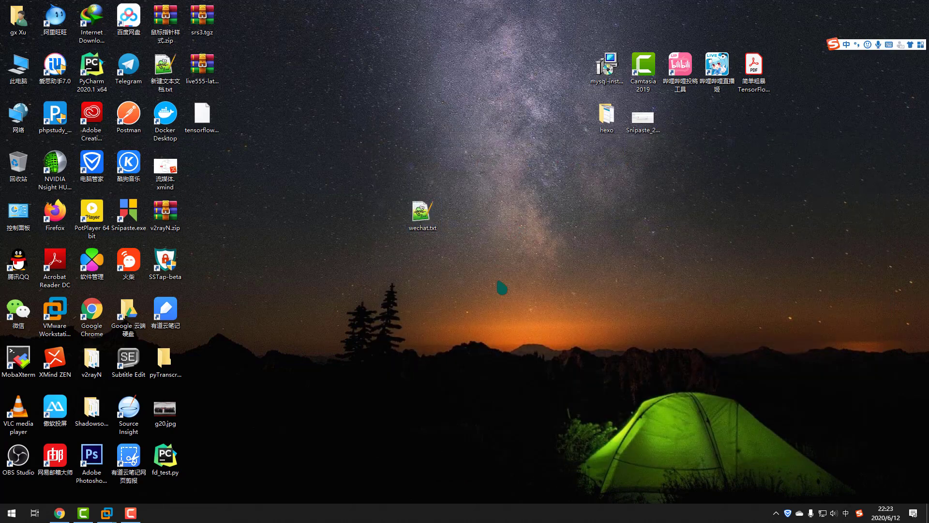
Rename wechat.txt on the desktop to wechat.bat and accept the extension change.
{"action": "left_click", "coordinate": [429, 230]}
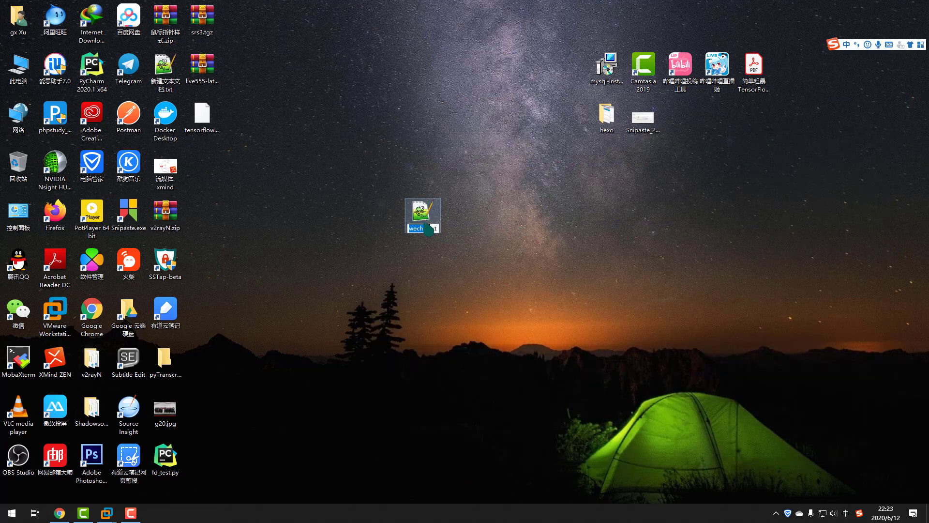
{"action": "key", "text": "Right"}
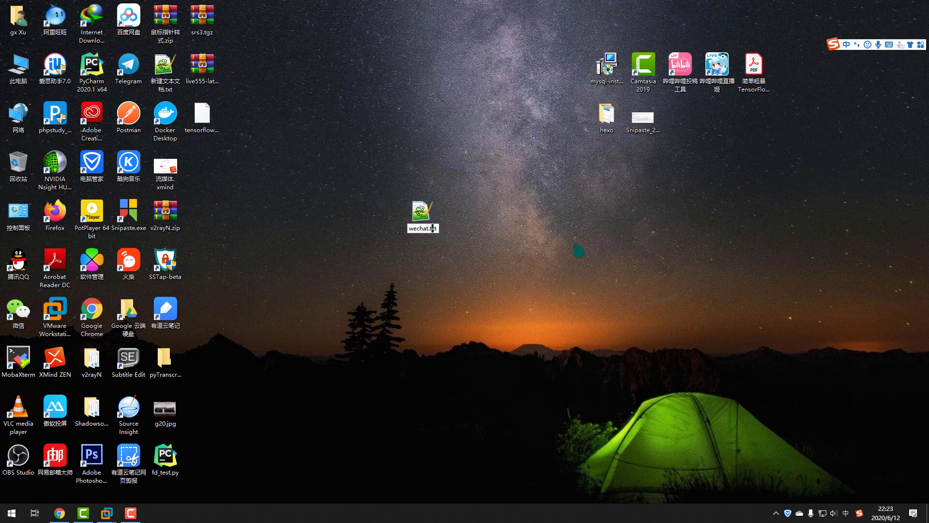
{"action": "key", "text": "BackSpace"}
{"action": "key", "text": "BackSpace"}
{"action": "key", "text": "BackSpace"}
{"action": "type", "text": "ba"}
{"action": "key", "text": "shift"}
{"action": "key", "text": "Return"}
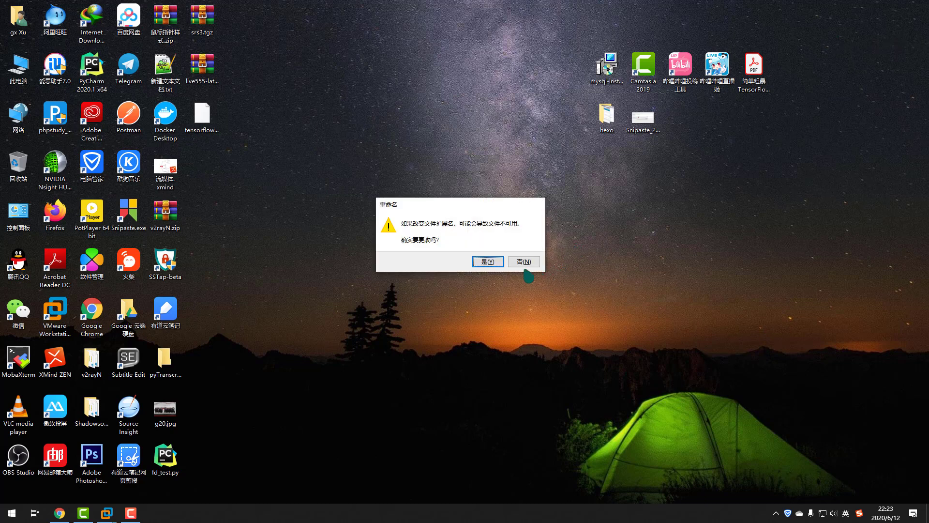
{"action": "left_click", "coordinate": [498, 264]}
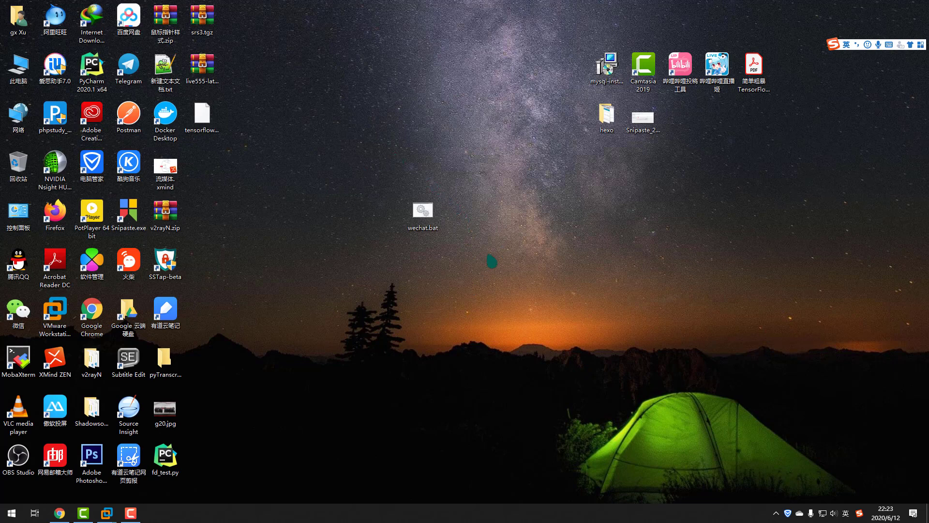
Run wechat.bat and arrange the two WeChat login windows side by side, clear of the script file.
{"action": "double_click", "coordinate": [426, 213]}
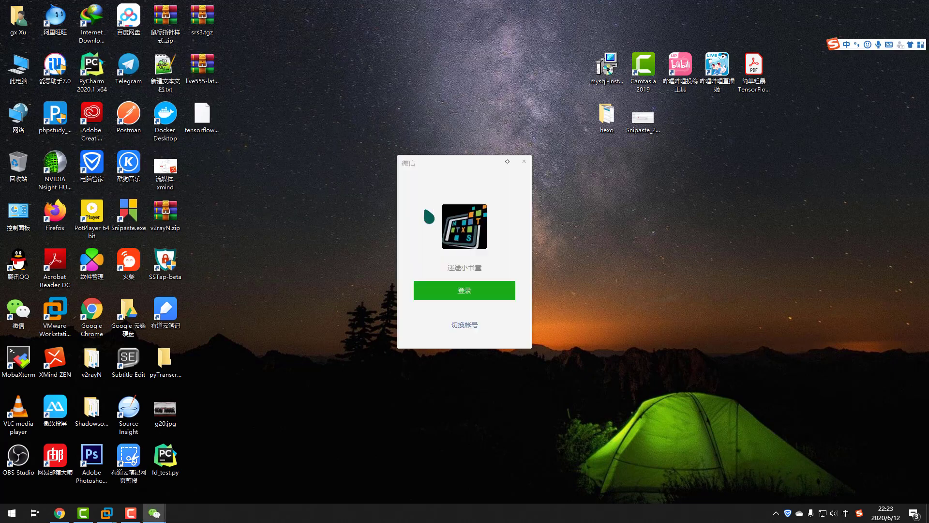
{"action": "left_click_drag", "start_coordinate": [567, 172], "coordinate": [653, 172]}
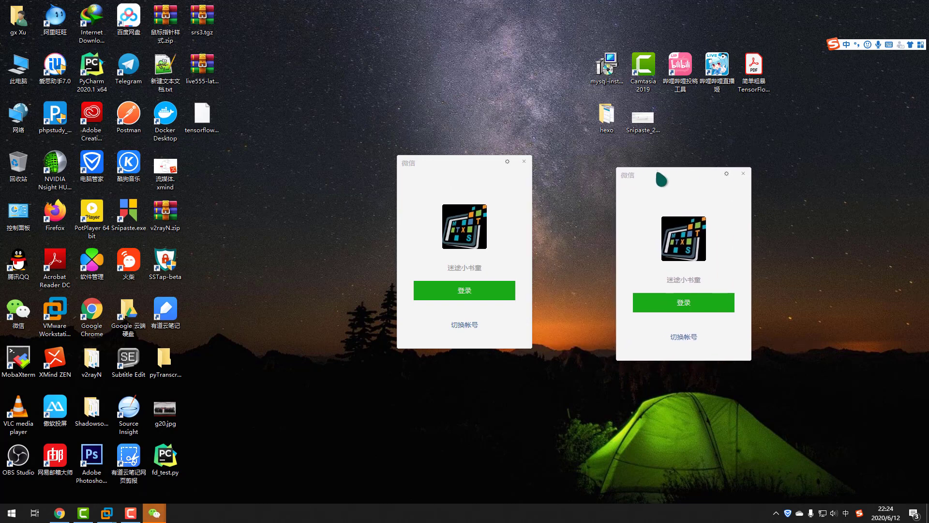
{"action": "left_click_drag", "start_coordinate": [453, 164], "coordinate": [321, 162]}
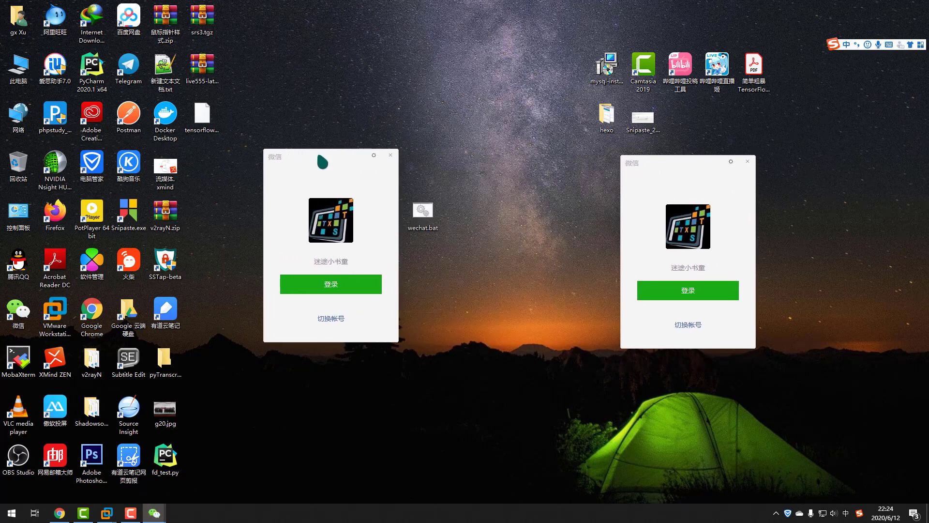
{"action": "left_click_drag", "start_coordinate": [660, 173], "coordinate": [526, 172]}
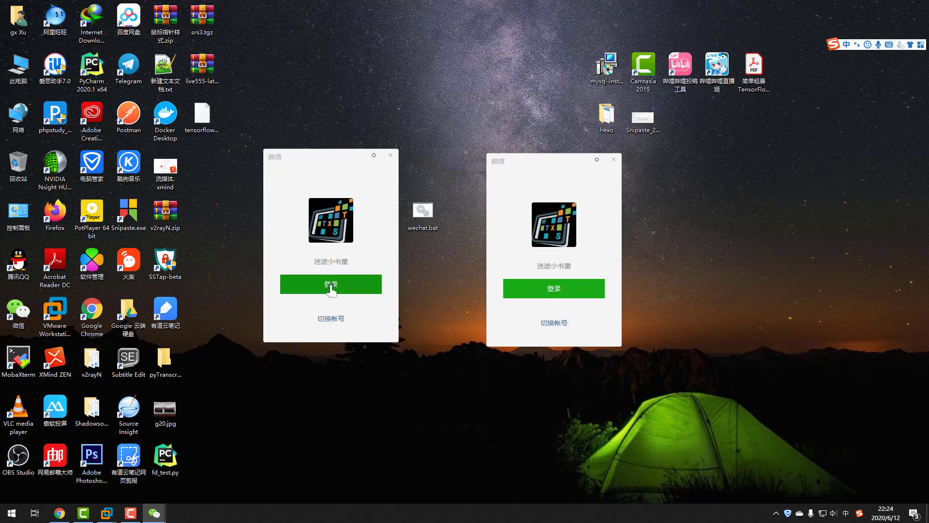
Request login in both WeChat windows, switch the first one to another account, and move the second one farther away.
{"action": "left_click", "coordinate": [548, 294]}
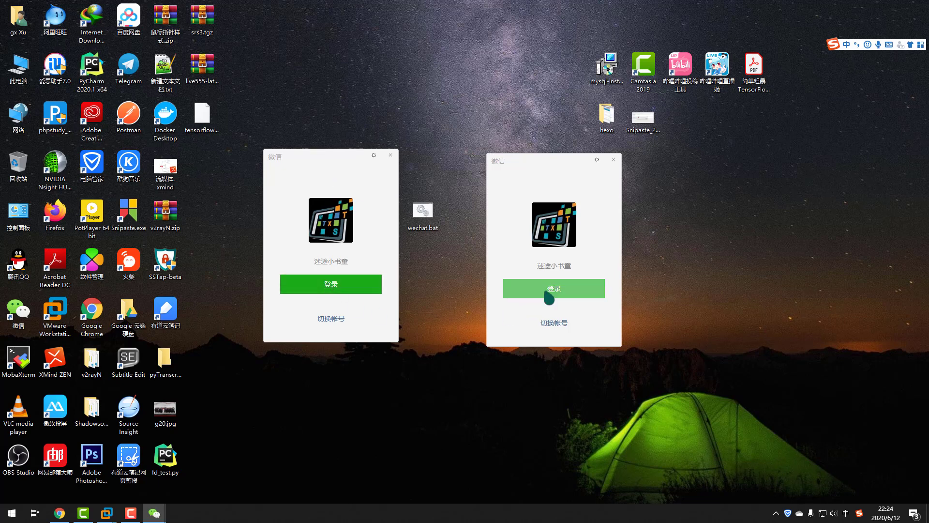
{"action": "left_click", "coordinate": [344, 288]}
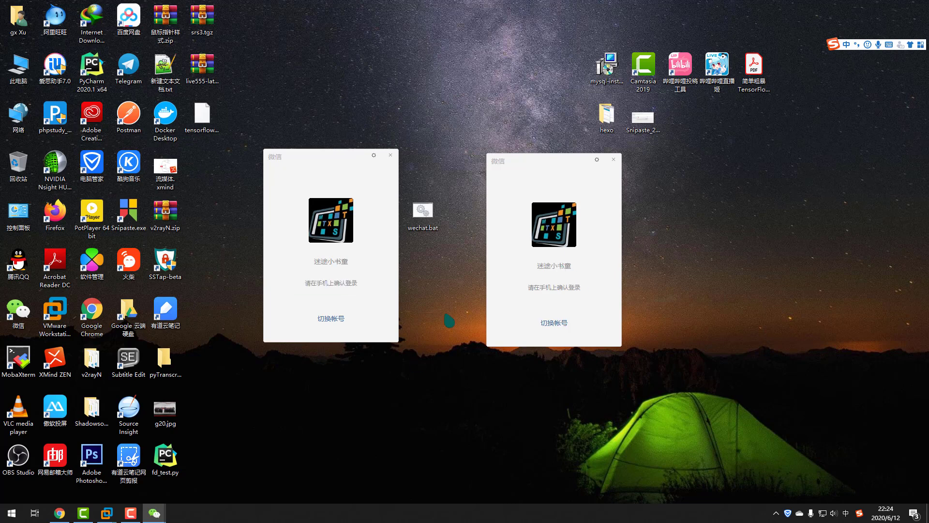
{"action": "left_click", "coordinate": [323, 321]}
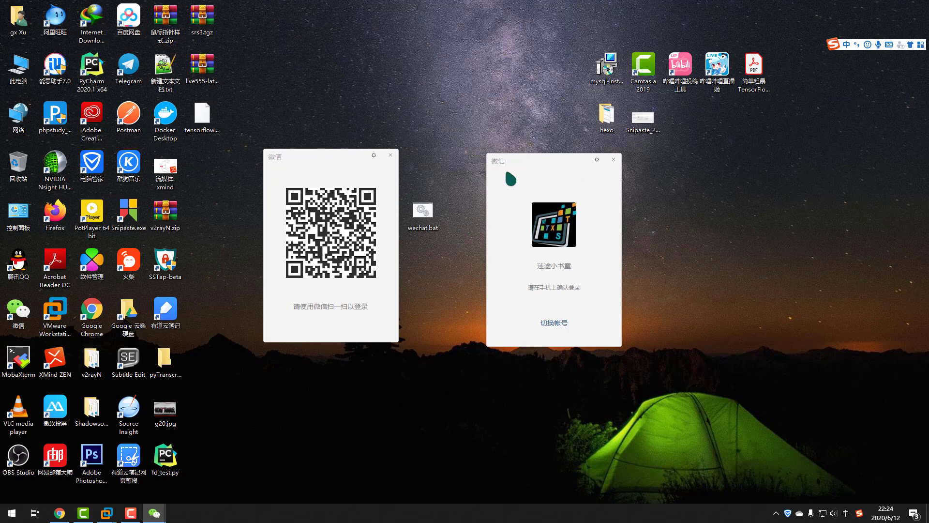
{"action": "left_click_drag", "start_coordinate": [567, 172], "coordinate": [713, 191]}
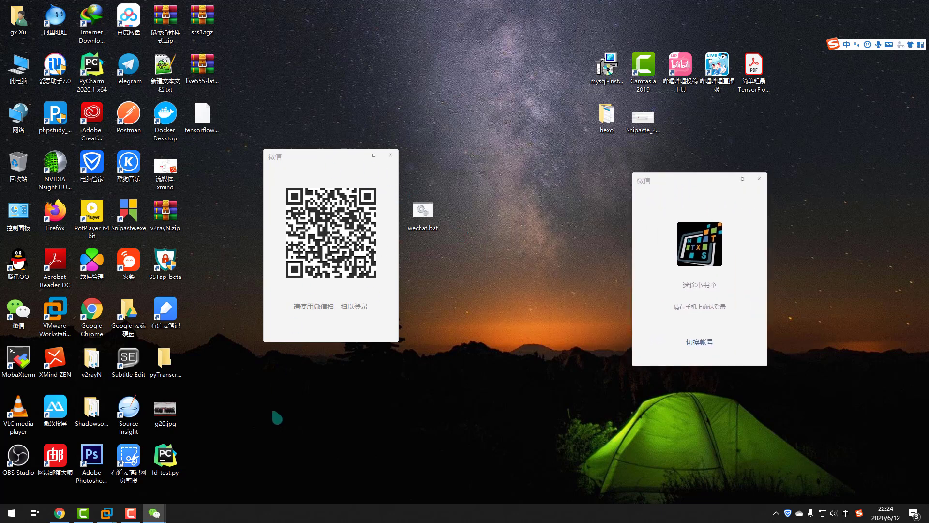
Edit wechat.bat to add three more start "" "C:\Program Files (x86)\Tencent\WeChat\WeChat.exe" lines below the existing two, then save and close it.
{"action": "right_click", "coordinate": [424, 221]}
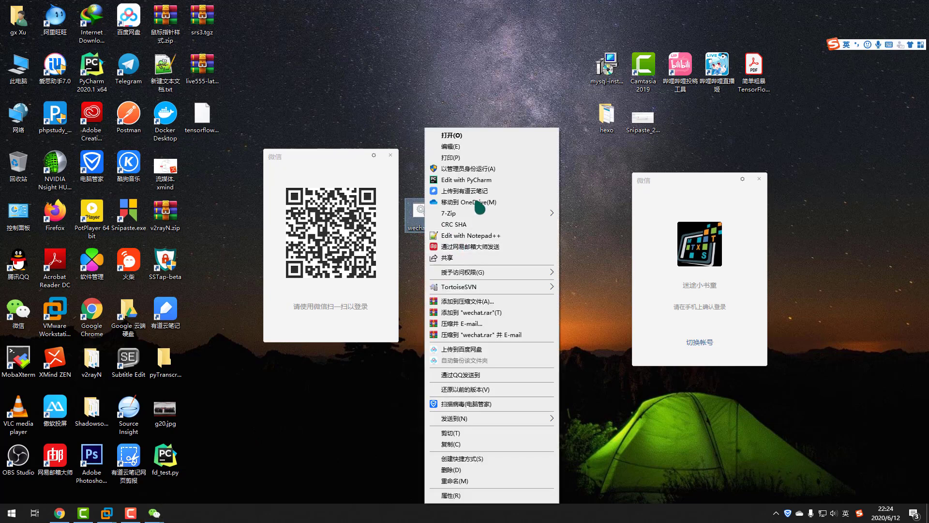
{"action": "left_click", "coordinate": [450, 146]}
{"action": "left_click_drag", "start_coordinate": [431, 145], "coordinate": [539, 115]}
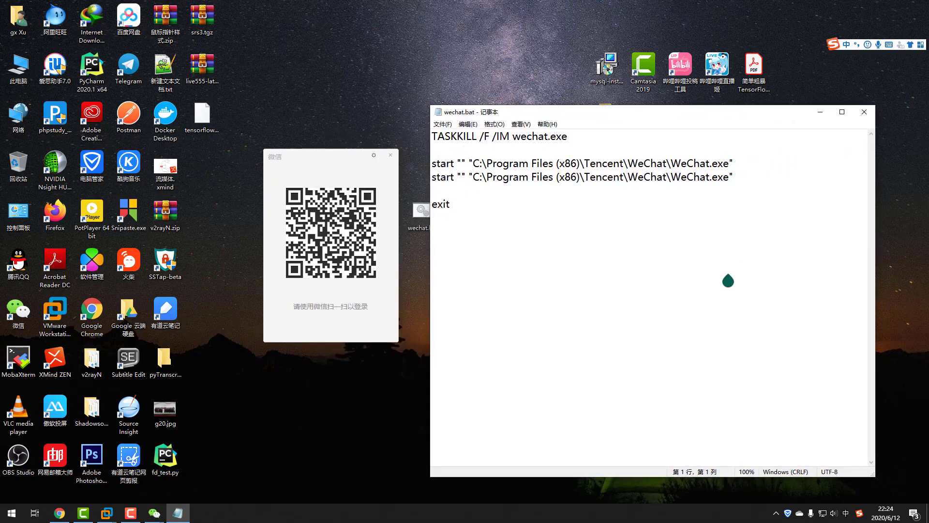
{"action": "left_click", "coordinate": [748, 183]}
{"action": "key", "text": "Return"}
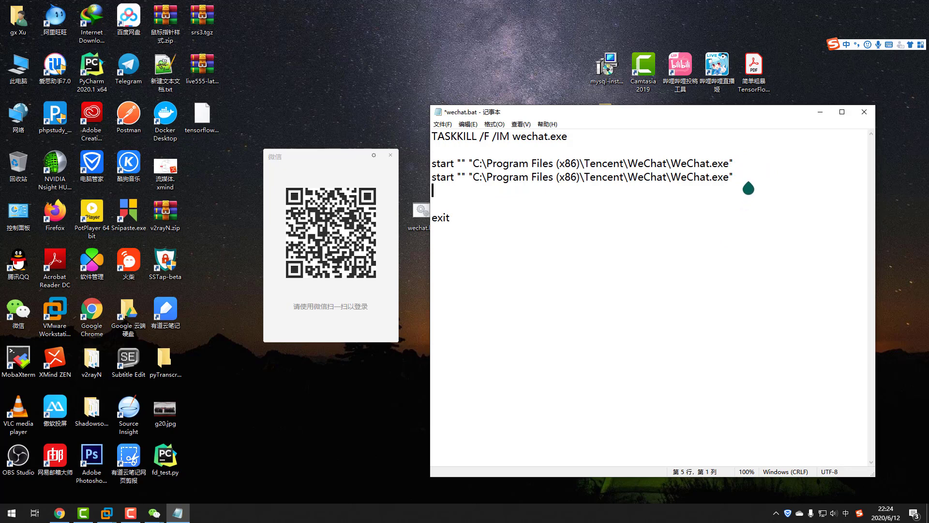
{"action": "key", "text": "ctrl+v"}
{"action": "key", "text": "Return"}
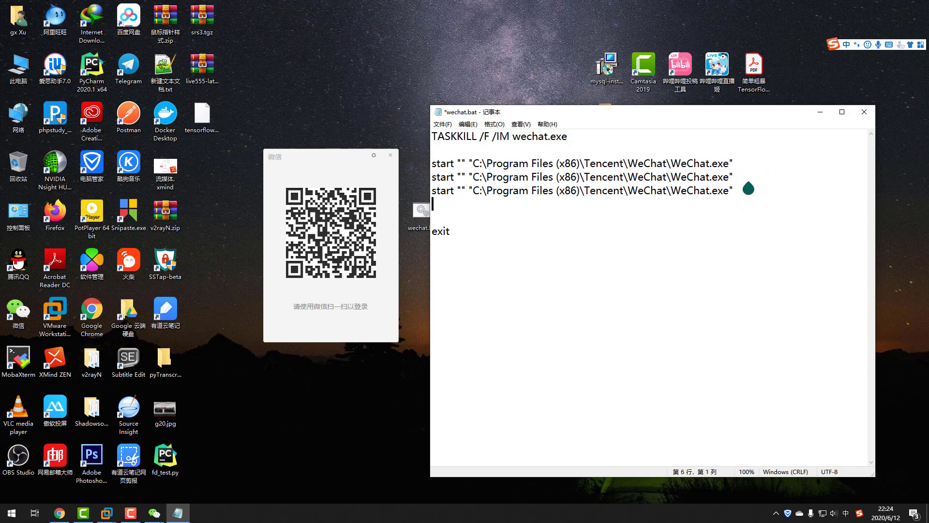
{"action": "key", "text": "ctrl+v"}
{"action": "key", "text": "Return"}
{"action": "key", "text": "ctrl+v"}
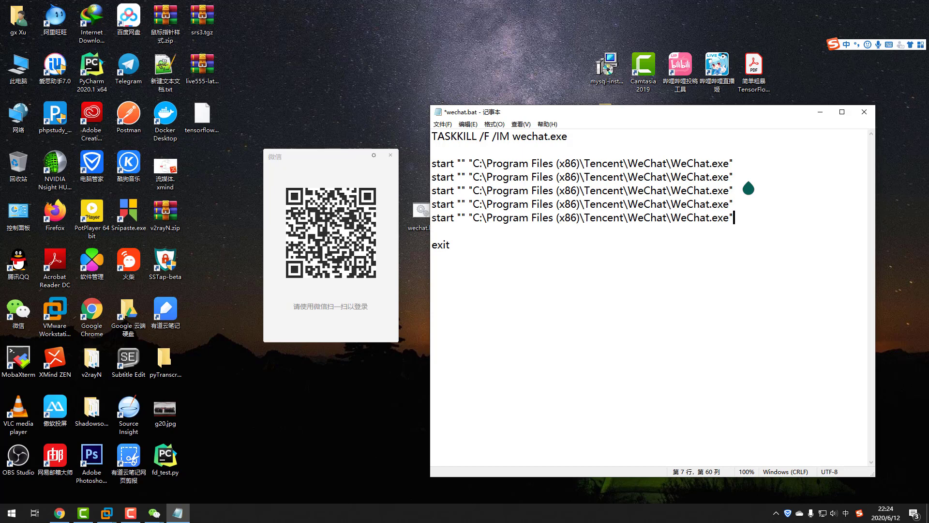
{"action": "key", "text": "ctrl+s"}
{"action": "left_click", "coordinate": [864, 112]}
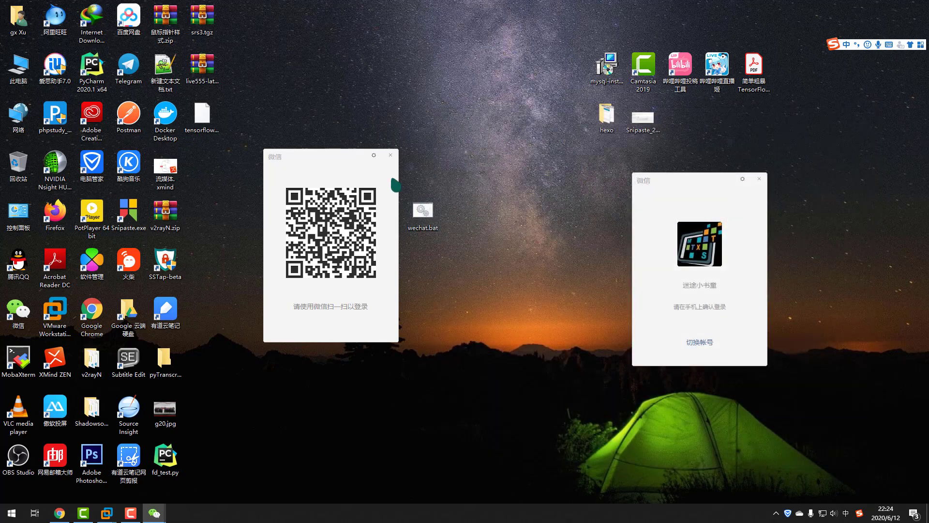
Close both open WeChat login windows.
{"action": "left_click_drag", "start_coordinate": [353, 156], "coordinate": [649, 209]}
{"action": "left_click", "coordinate": [687, 209]}
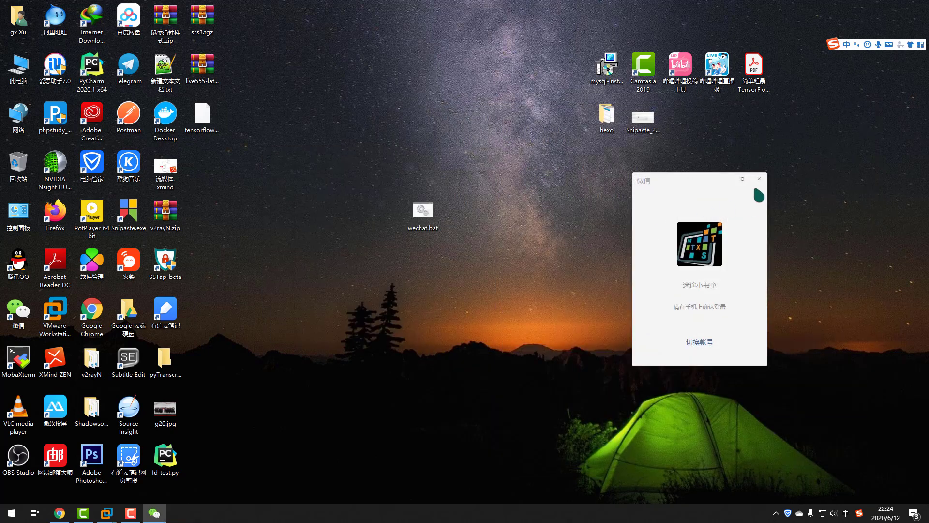
{"action": "left_click", "coordinate": [759, 179]}
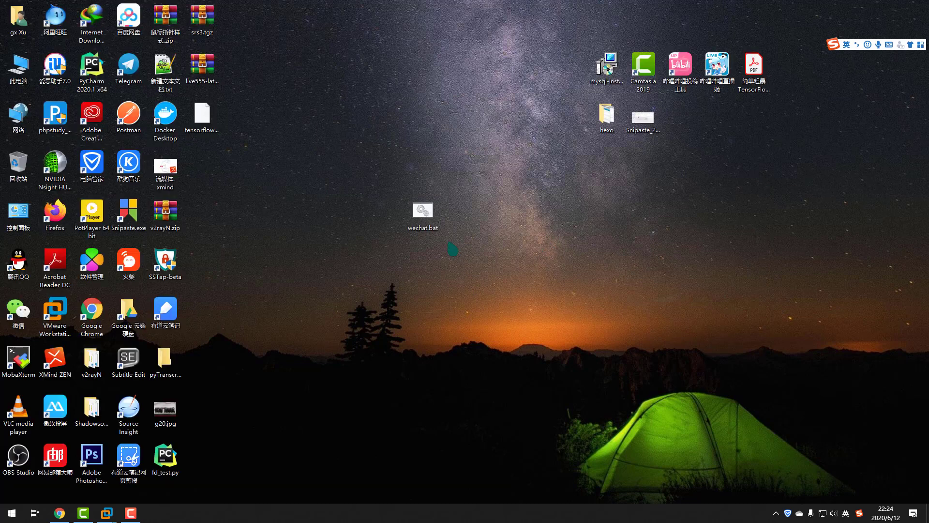
Run the edited wechat.bat and spread the five WeChat login windows out in a row across the desktop.
{"action": "left_click", "coordinate": [423, 215]}
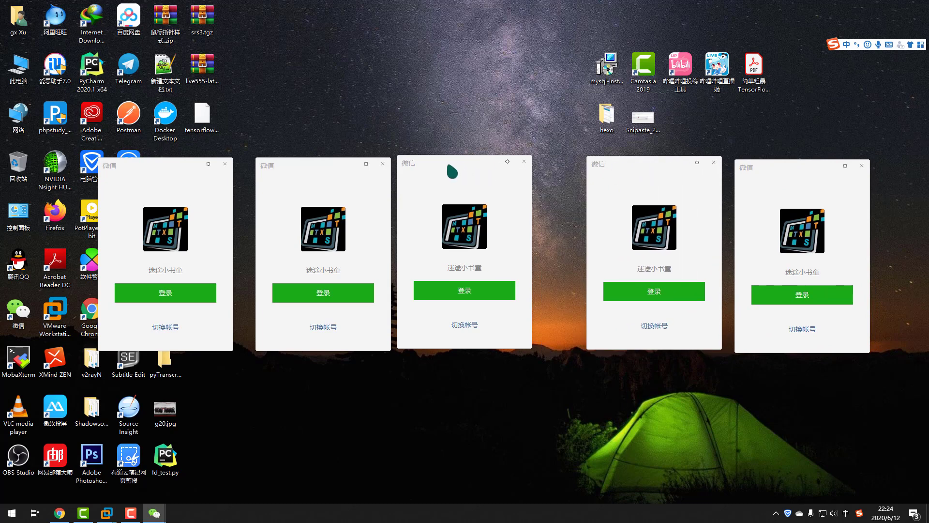
{"action": "left_click", "coordinate": [455, 140]}
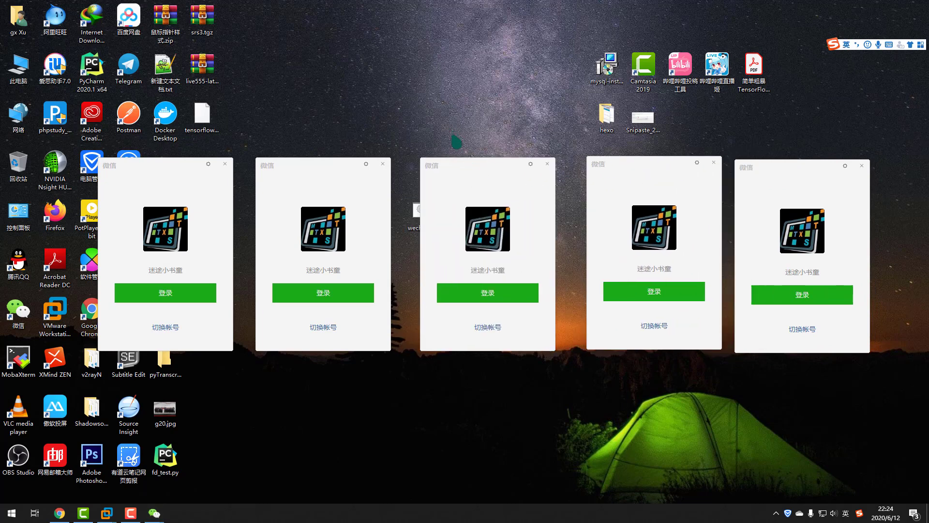